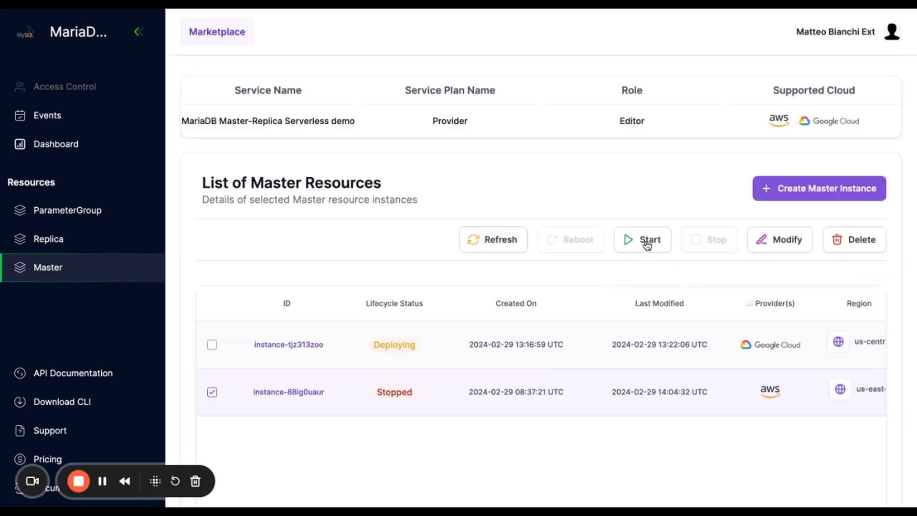
Start the selected stopped AWS master instance
{"action": "left_click", "coordinate": [648, 244]}
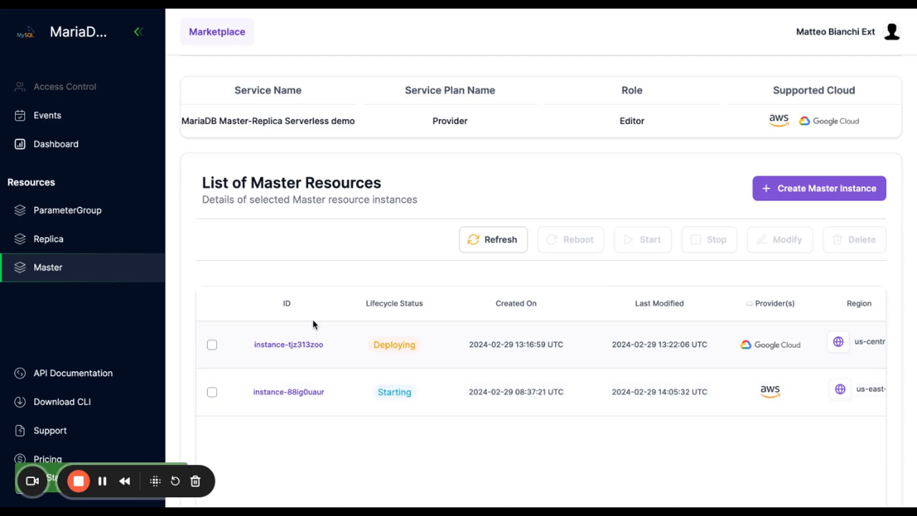
Open the AWS master instance's connectivity details and copy its endpoint
{"action": "left_click", "coordinate": [292, 393]}
{"action": "left_click", "coordinate": [377, 237]}
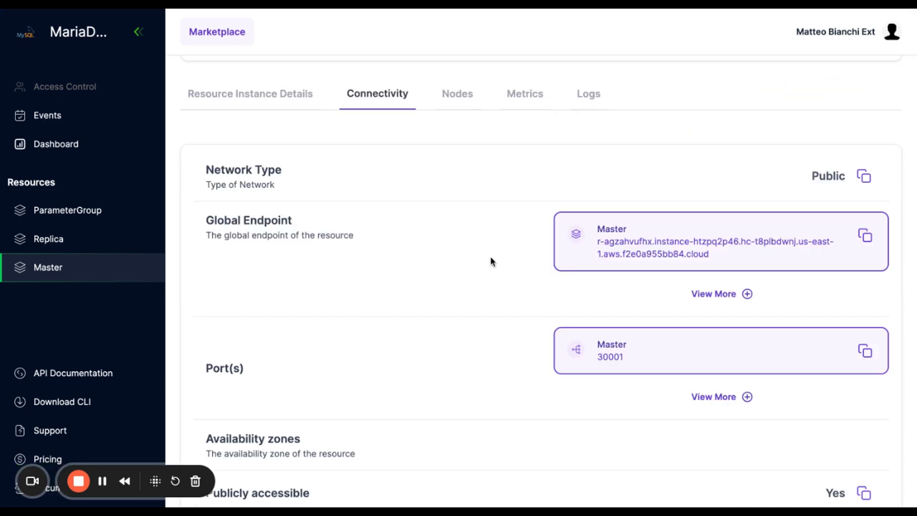
{"action": "scroll", "coordinate": [490, 261], "scroll_direction": "down", "scroll_amount": 1}
{"action": "left_click", "coordinate": [869, 180]}
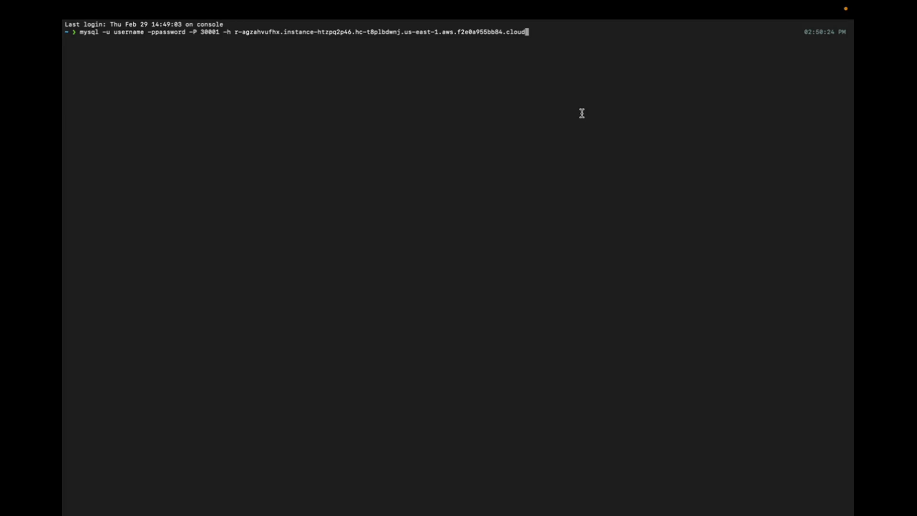
Connect to the master with the mysql client and switch to the database named database
{"action": "key", "text": "Return"}
{"action": "type", "text": "use d"}
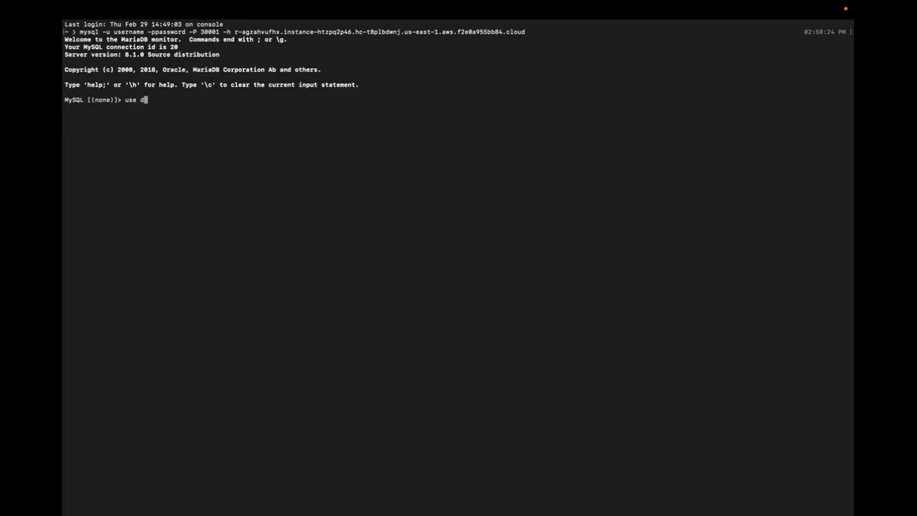
{"action": "type", "text": "atabase;"}
{"action": "key", "text": "Return"}
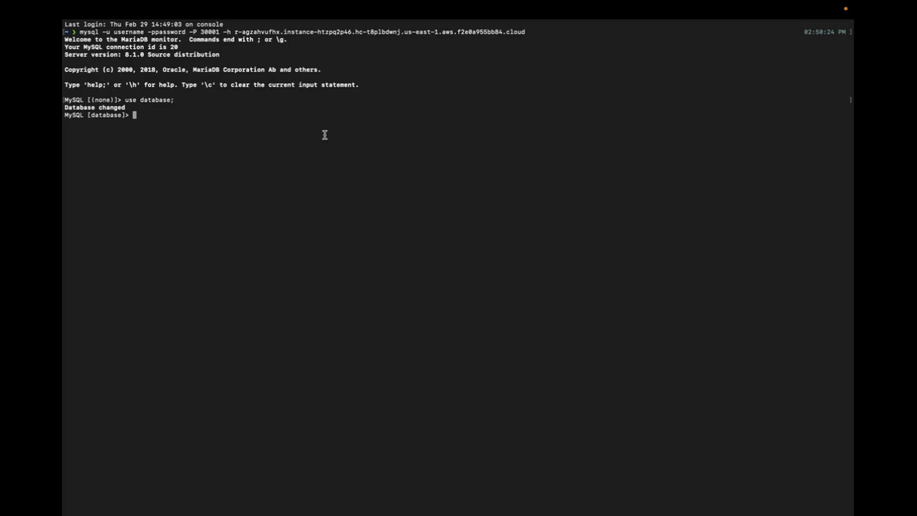
Paste and run SQL that creates the employees table and selects all rows from employees
{"action": "key", "text": "super+v"}
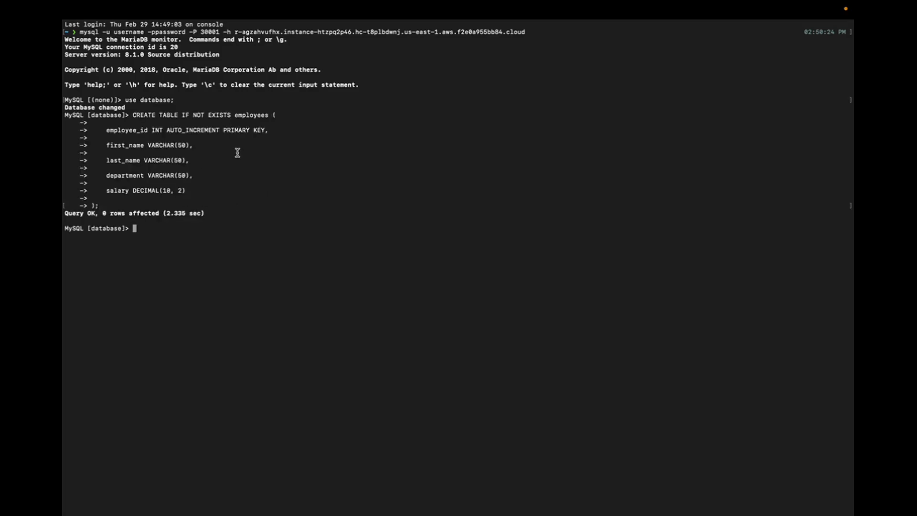
{"action": "key", "text": "super+v"}
{"action": "key", "text": "Return"}
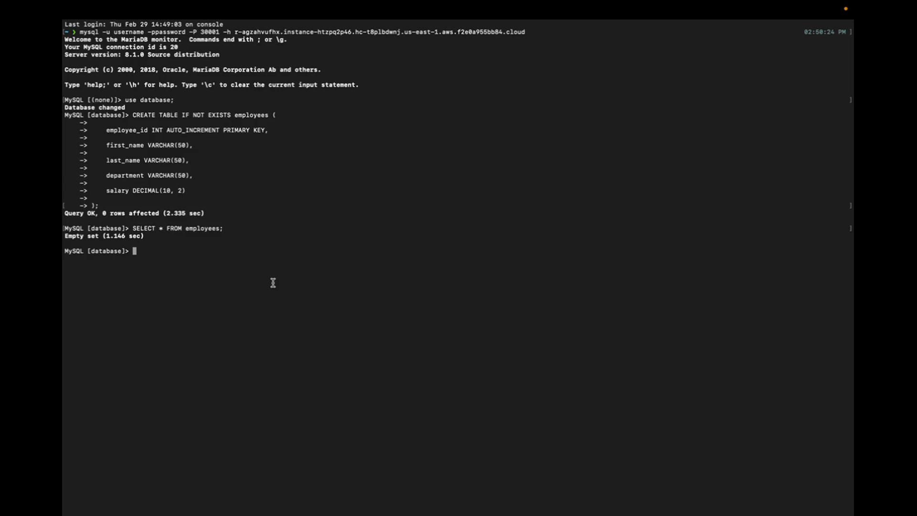
{"action": "key", "text": "super+v"}
{"action": "key", "text": "Return"}
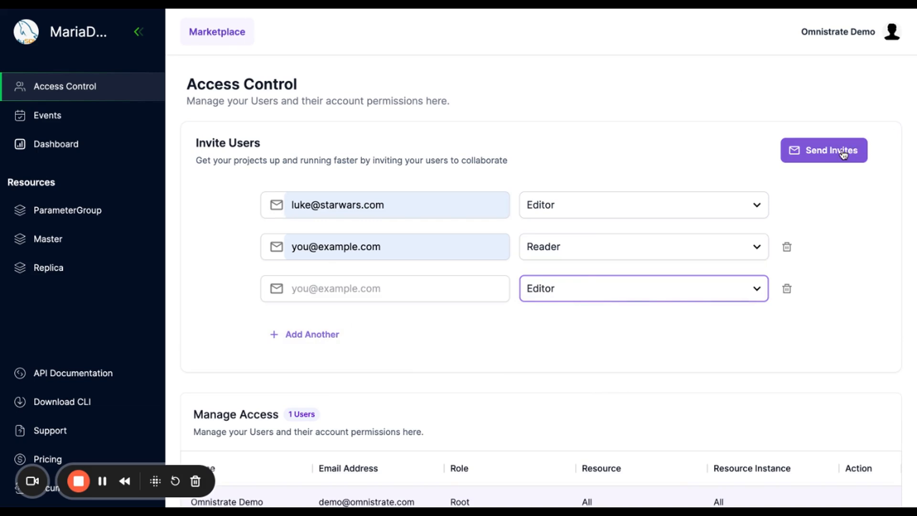
Remove the empty third invite row from the user invitations
{"action": "left_click", "coordinate": [786, 289]}
{"action": "left_click", "coordinate": [786, 290]}
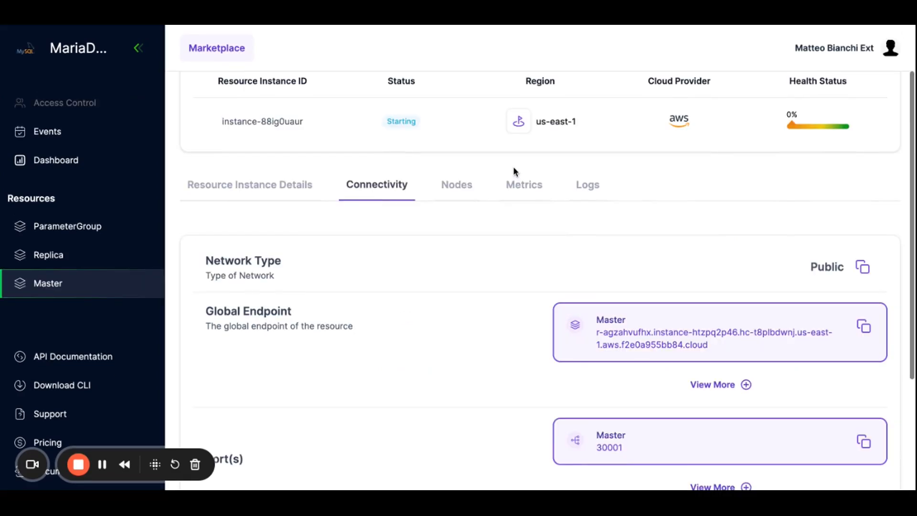
Open the master instance's Metrics tab and review the usage charts
{"action": "left_click", "coordinate": [526, 191]}
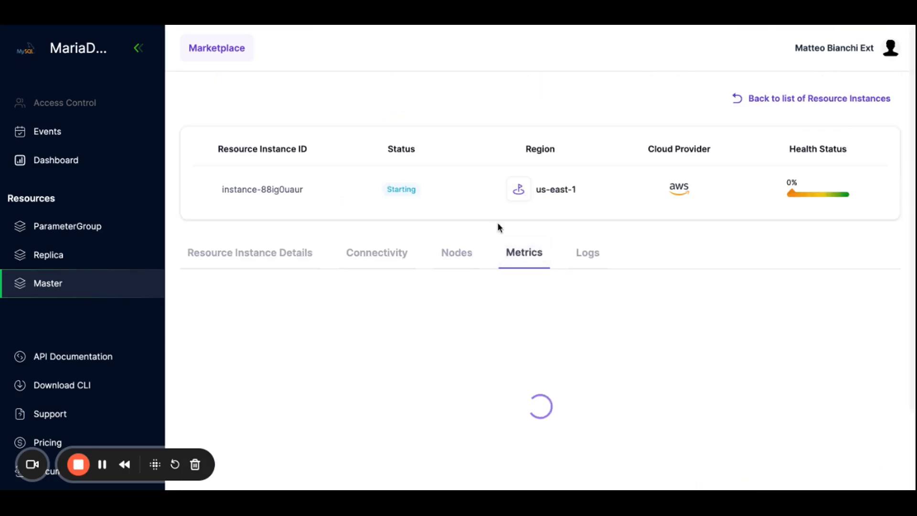
{"action": "scroll", "coordinate": [497, 222], "scroll_direction": "down", "scroll_amount": 2}
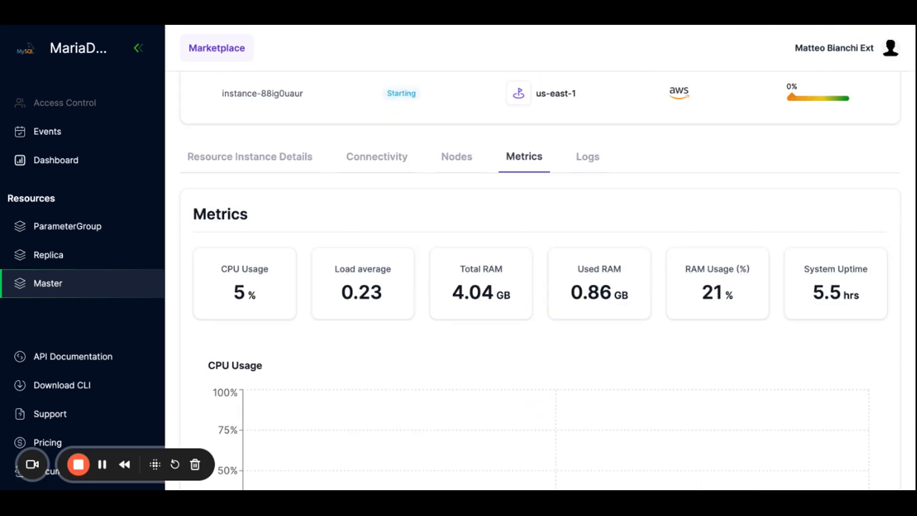
{"action": "scroll", "coordinate": [336, 201], "scroll_direction": "down", "scroll_amount": 2}
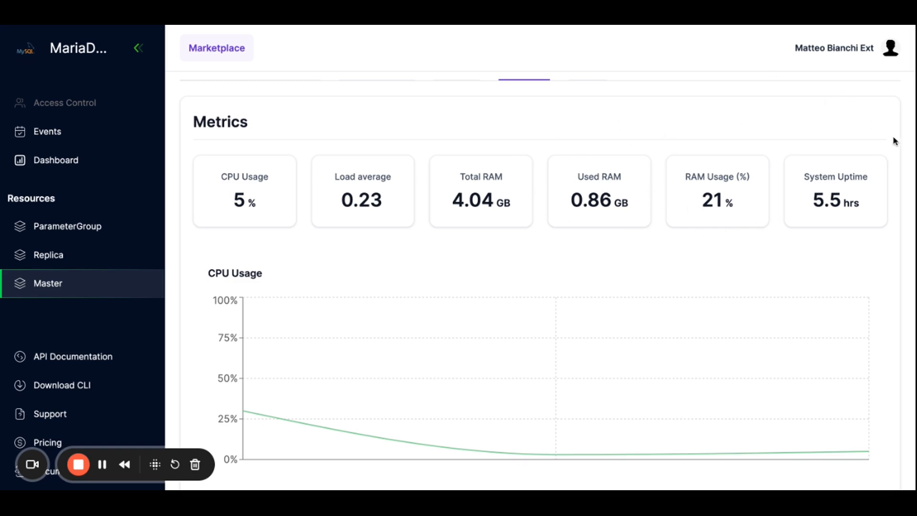
{"action": "scroll", "coordinate": [819, 194], "scroll_direction": "up", "scroll_amount": 2}
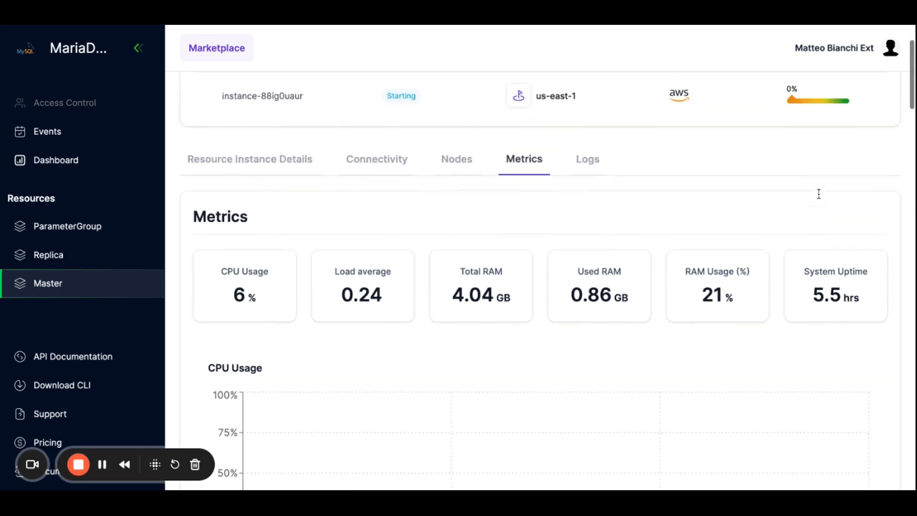
{"action": "scroll", "coordinate": [819, 194], "scroll_direction": "down", "scroll_amount": 20}
{"action": "scroll", "coordinate": [815, 215], "scroll_direction": "down", "scroll_amount": 10}
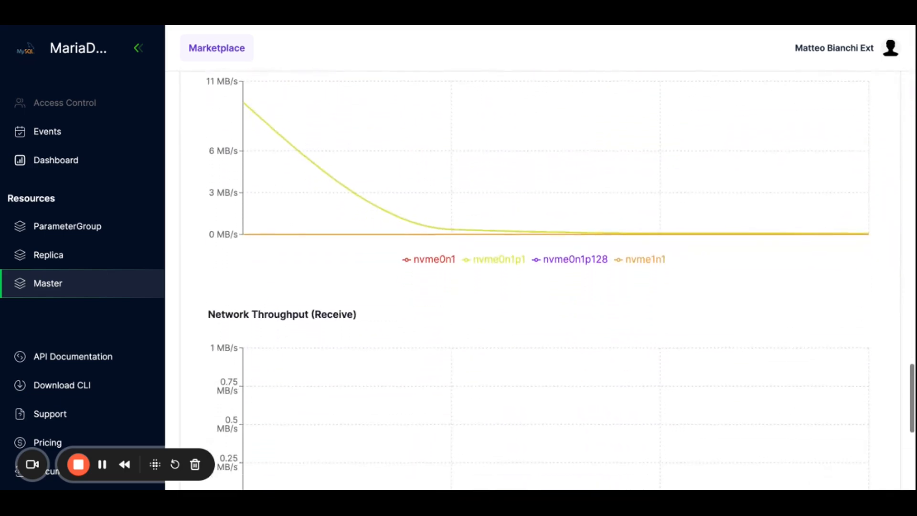
{"action": "scroll", "coordinate": [608, 256], "scroll_direction": "up", "scroll_amount": 20}
Open the Logs tab and read the instance's logs
{"action": "left_click", "coordinate": [587, 252]}
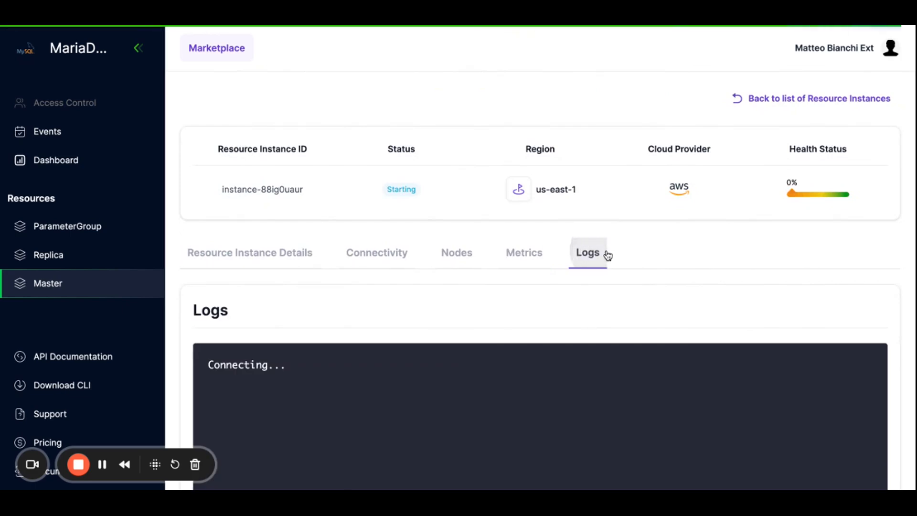
{"action": "scroll", "coordinate": [665, 277], "scroll_direction": "down", "scroll_amount": 5}
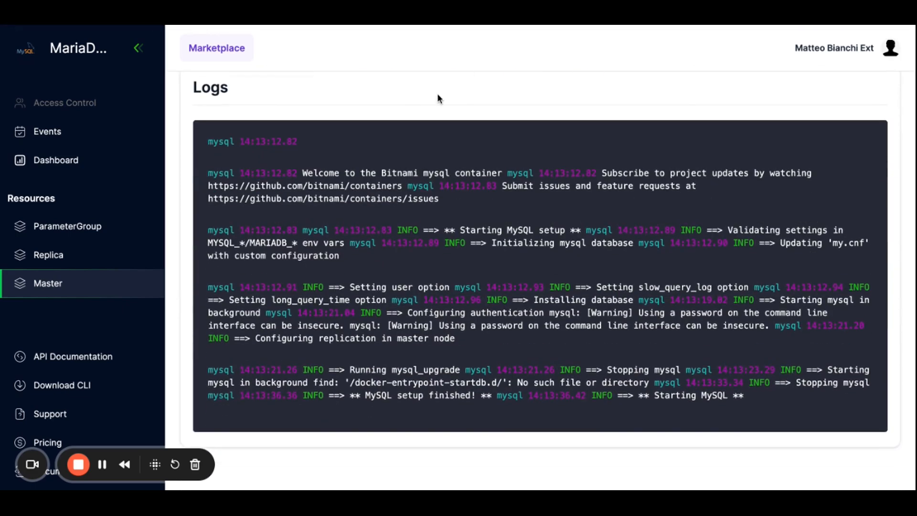
{"action": "scroll", "coordinate": [437, 94], "scroll_direction": "up", "scroll_amount": 2}
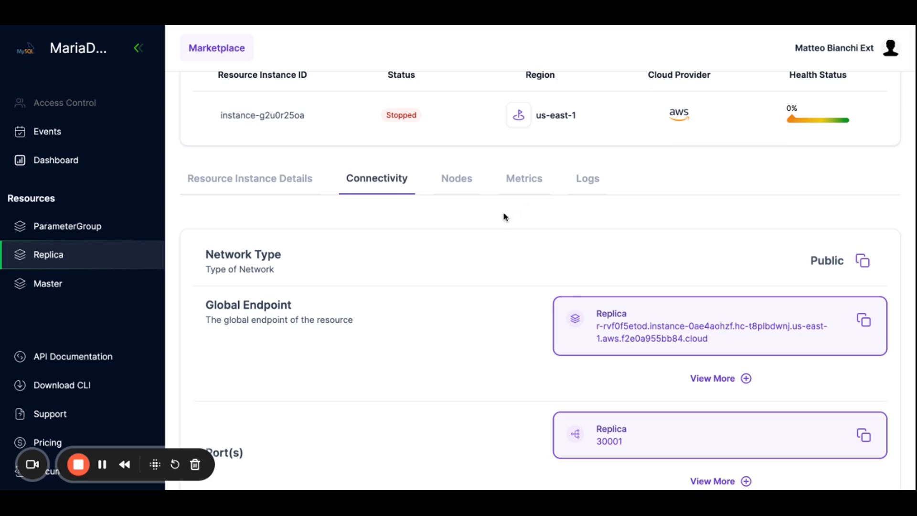
On the replica connection, switch to the database named database and select all rows from employees
{"action": "scroll", "coordinate": [504, 217], "scroll_direction": "up", "scroll_amount": 1}
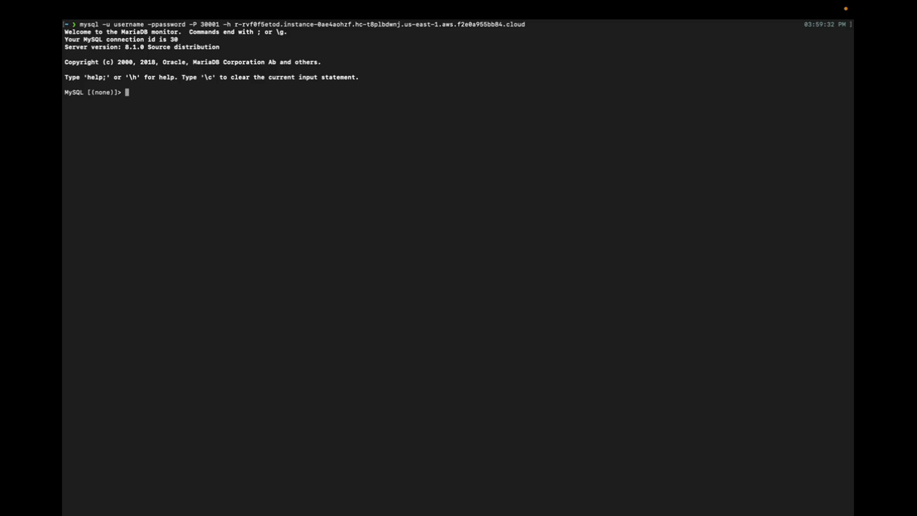
{"action": "type", "text": "use database;"}
{"action": "key", "text": "Return"}
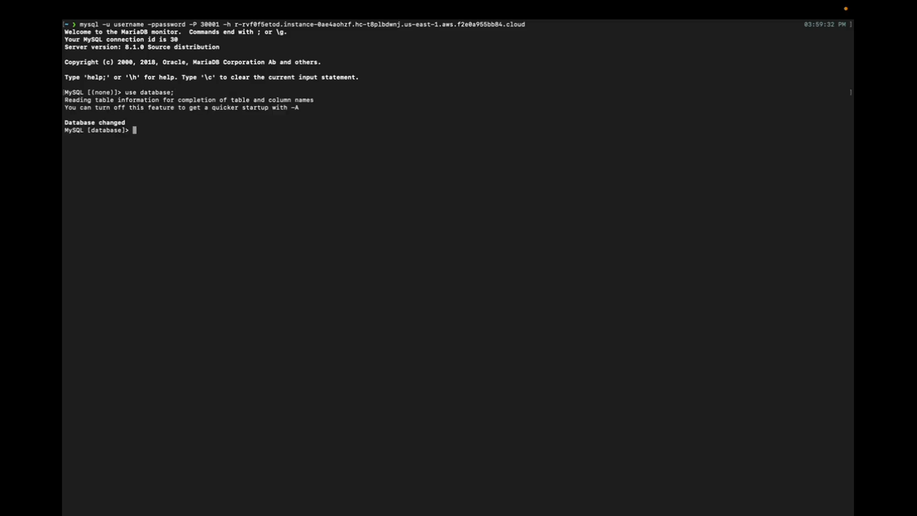
{"action": "type", "text": "select * from employees;"}
{"action": "key", "text": "Return"}
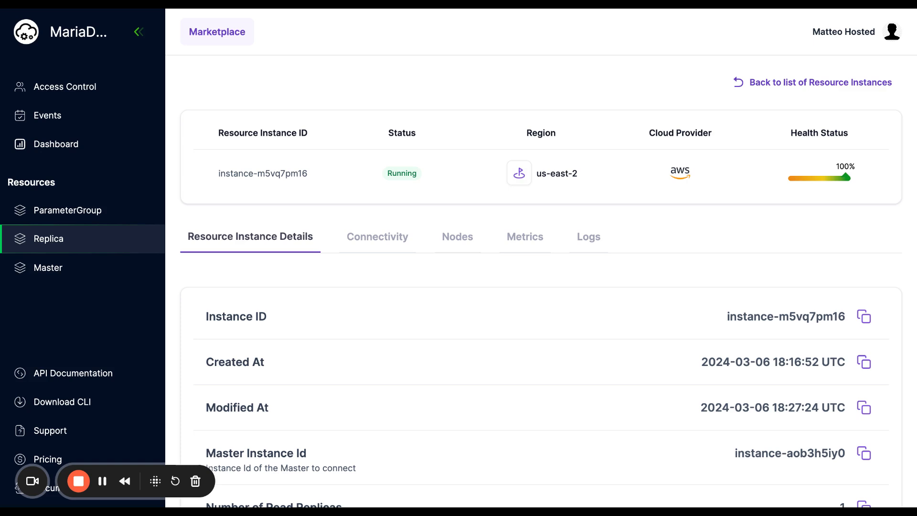
Switch to the EC2 console and terminate instance i-02f9abbad48e6daf6
{"action": "key", "text": "ctrl+Tab"}
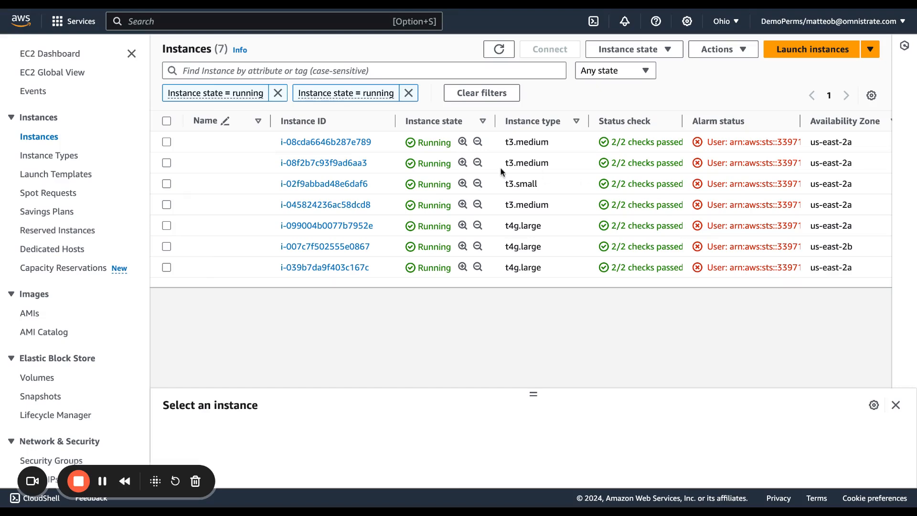
{"action": "left_click_drag", "start_coordinate": [505, 184], "coordinate": [543, 186]}
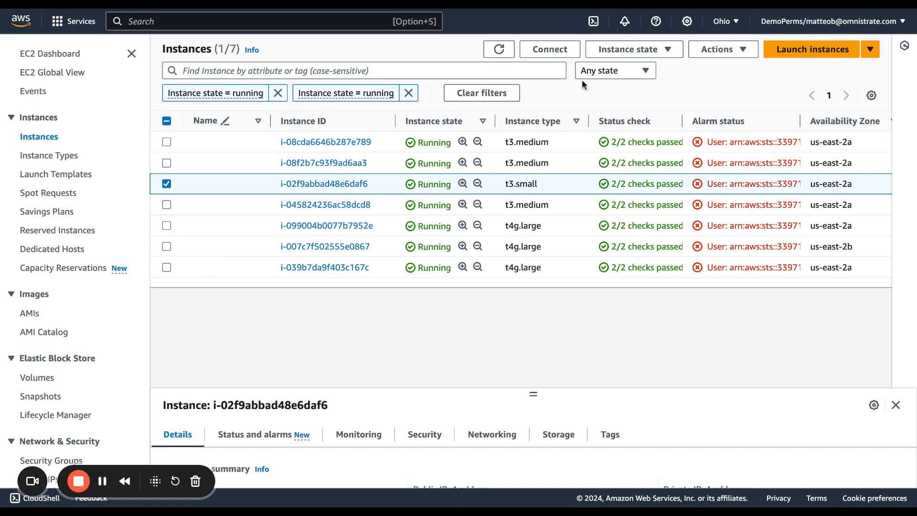
{"action": "left_click", "coordinate": [630, 49]}
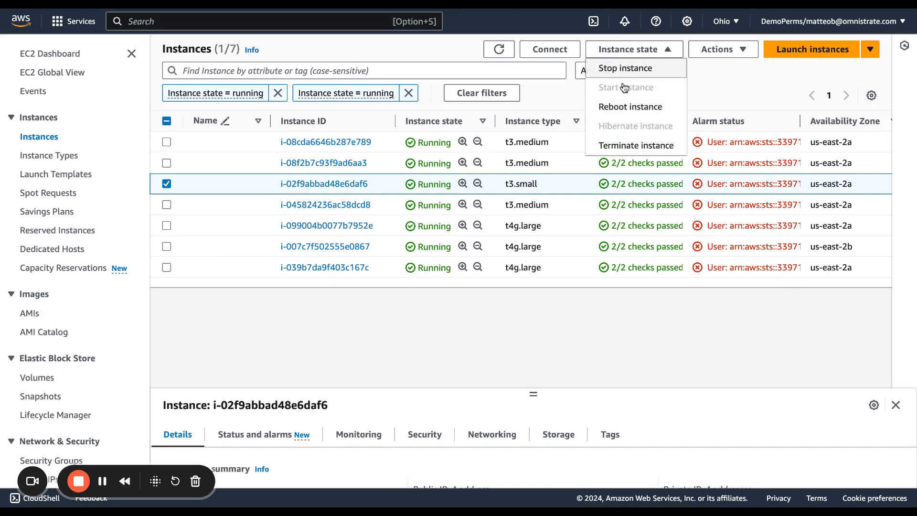
{"action": "left_click", "coordinate": [634, 147]}
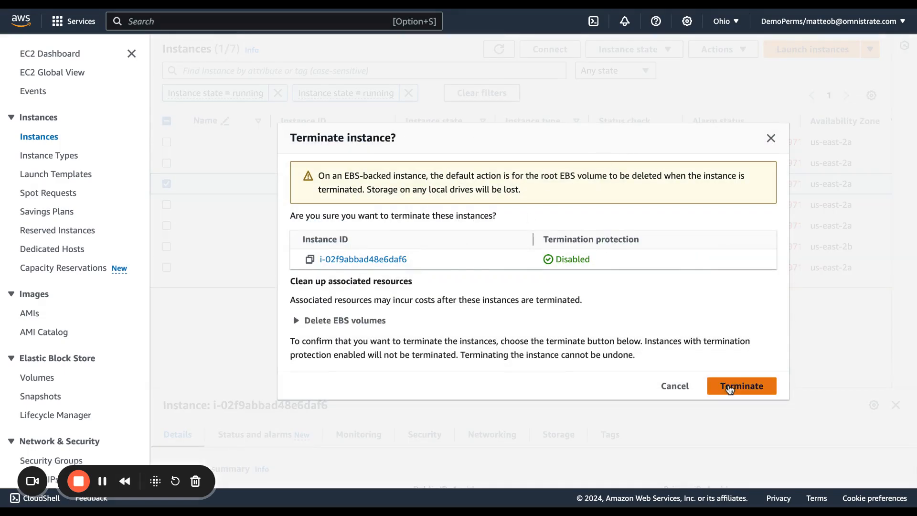
{"action": "left_click", "coordinate": [731, 385]}
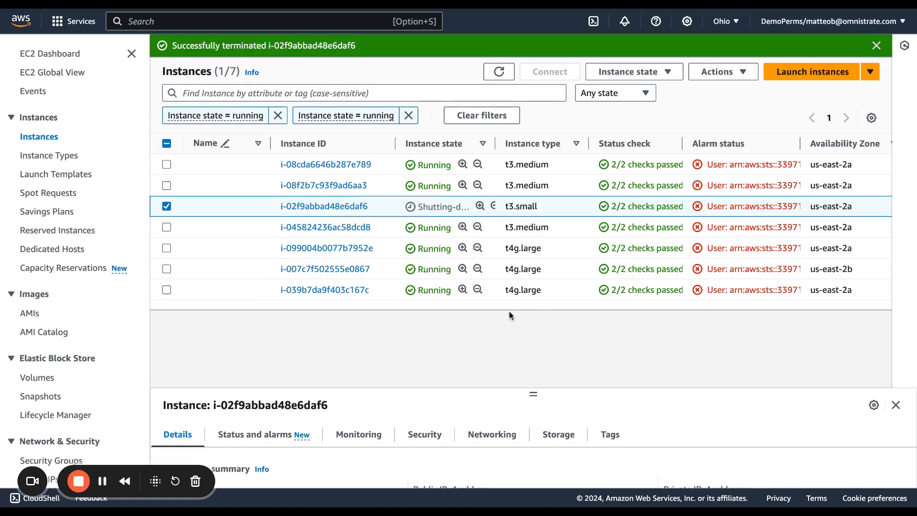
Return to the replica's Nodes tab and check the replica node's health status
{"action": "key", "text": "ctrl+Tab"}
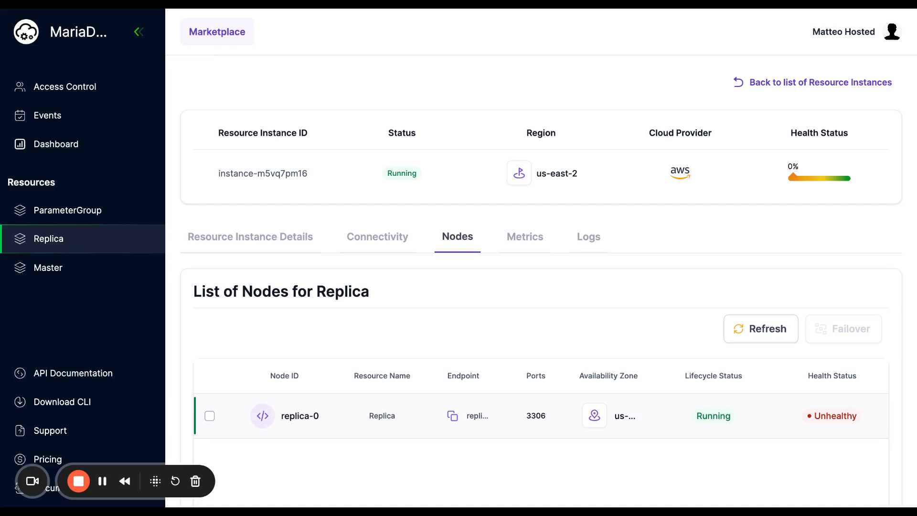
{"action": "scroll", "coordinate": [571, 312], "scroll_direction": "down", "scroll_amount": 1}
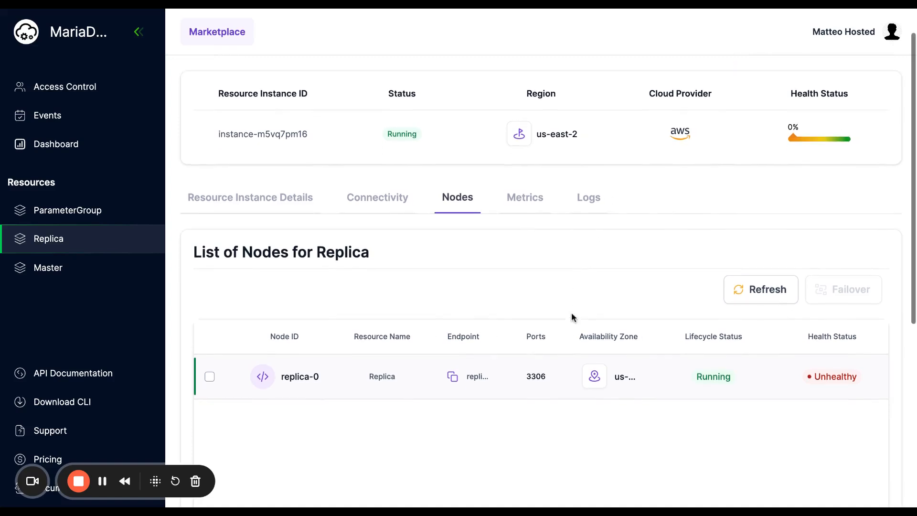
{"action": "scroll", "coordinate": [490, 274], "scroll_direction": "up", "scroll_amount": 1}
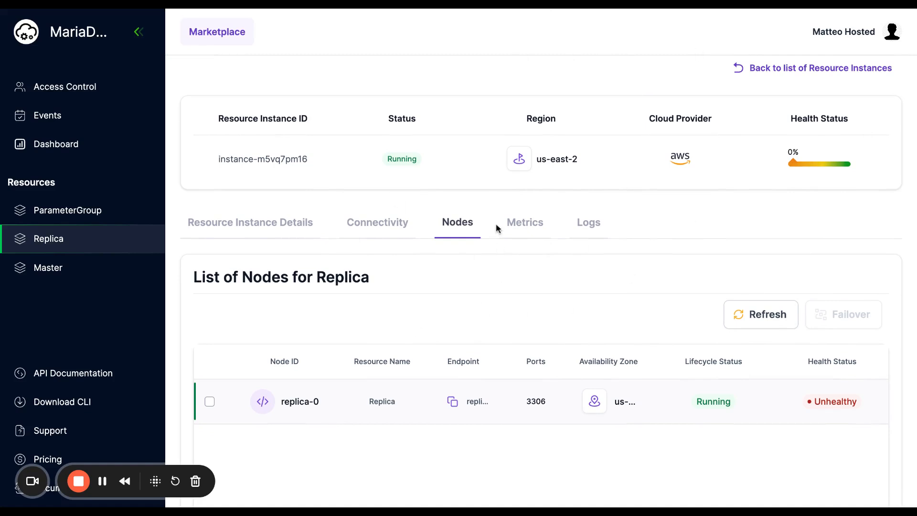
{"action": "scroll", "coordinate": [496, 224], "scroll_direction": "up", "scroll_amount": 1}
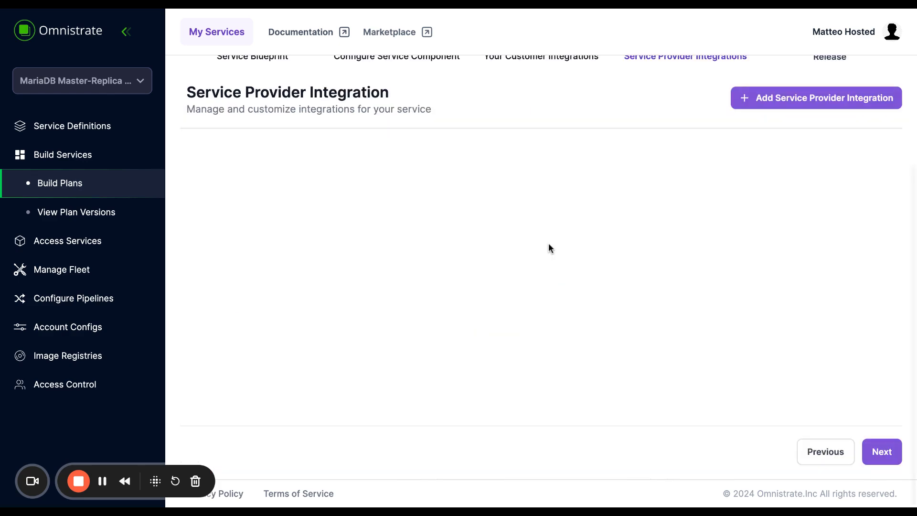
Start adding a service provider integration and choose Alerts as the integration type
{"action": "left_click", "coordinate": [768, 99]}
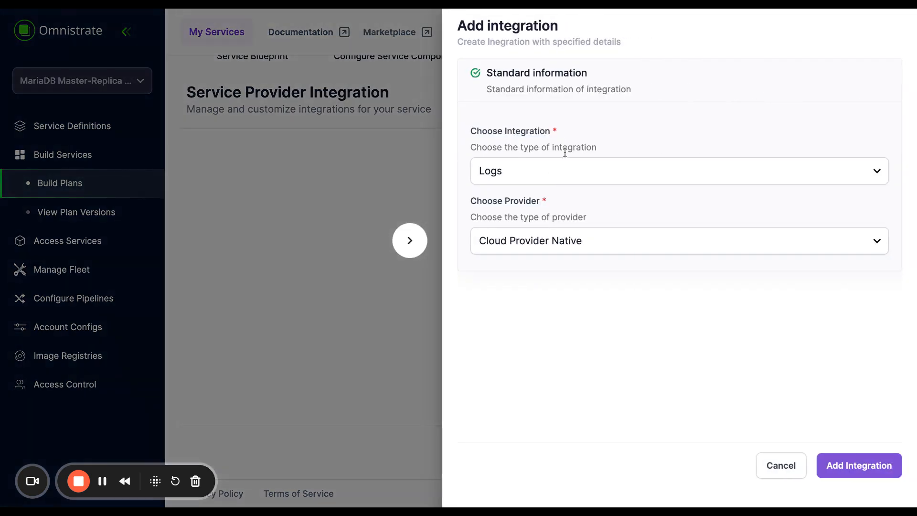
{"action": "left_click", "coordinate": [549, 172]}
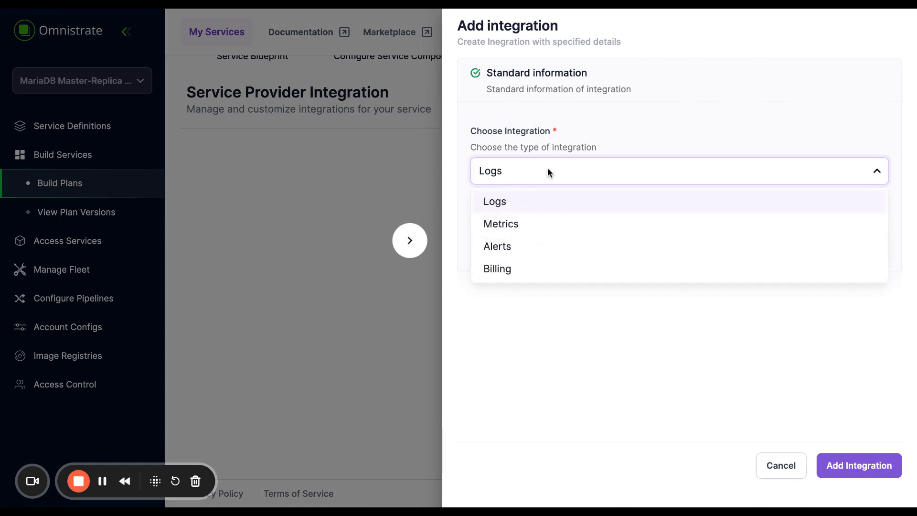
{"action": "left_click", "coordinate": [529, 247]}
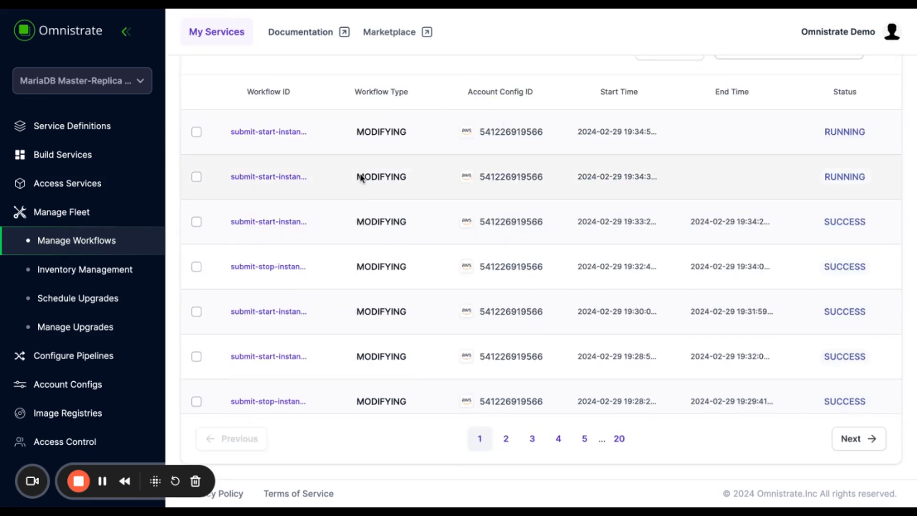
Open Schedule Upgrades and switch the service plan list to Provider
{"action": "left_click", "coordinate": [96, 303]}
{"action": "left_click", "coordinate": [784, 163]}
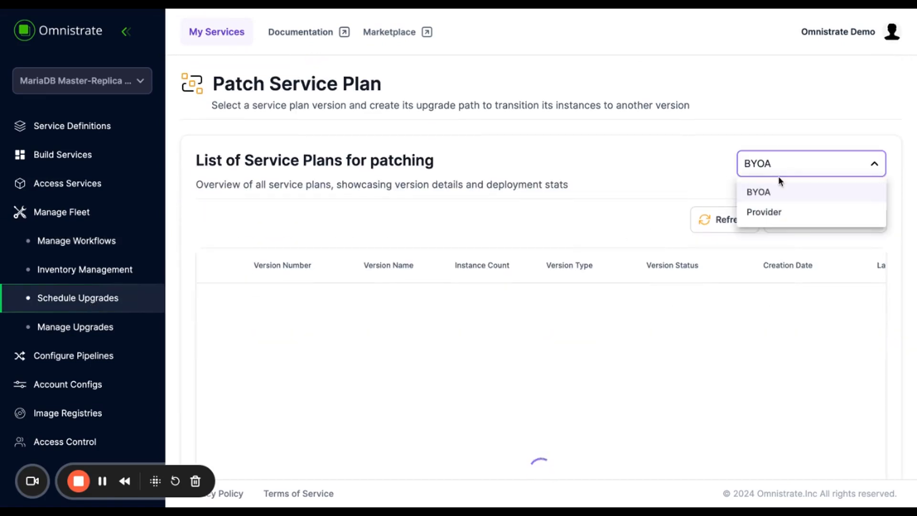
{"action": "left_click", "coordinate": [780, 212]}
Select plan version 1.0 and start creating an upgrade plan
{"action": "scroll", "coordinate": [334, 258], "scroll_direction": "down", "scroll_amount": 3}
{"action": "left_click", "coordinate": [212, 292]}
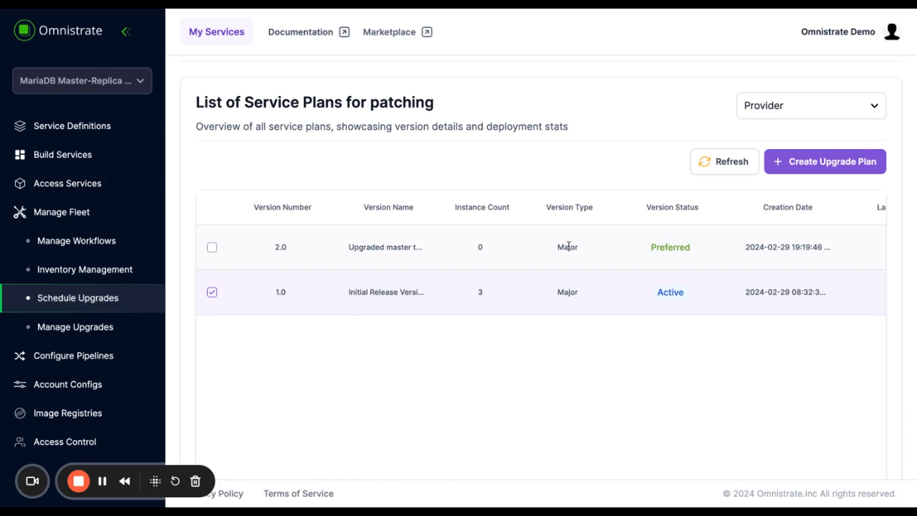
{"action": "left_click", "coordinate": [858, 160]}
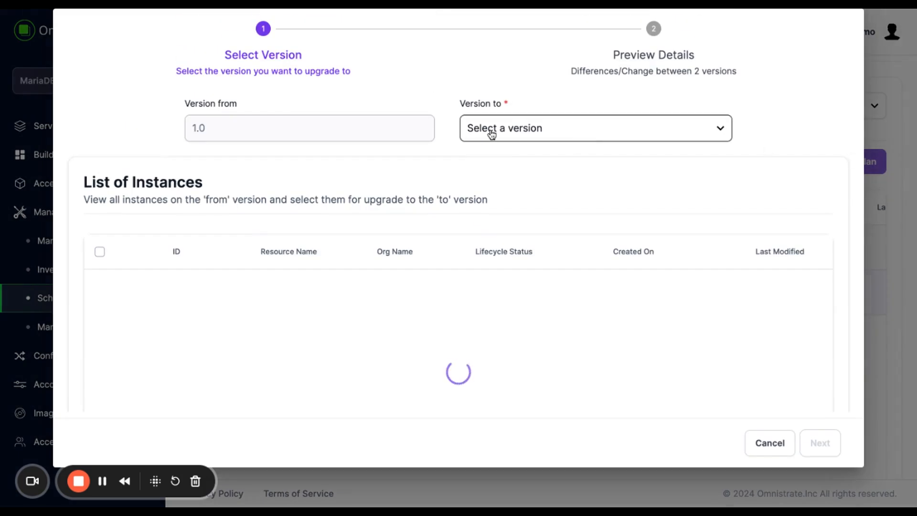
Upgrade the Master instance from version 1.0 to 2.0, reviewing its component changes before confirming the upgrade
{"action": "left_click", "coordinate": [541, 132]}
{"action": "left_click", "coordinate": [522, 158]}
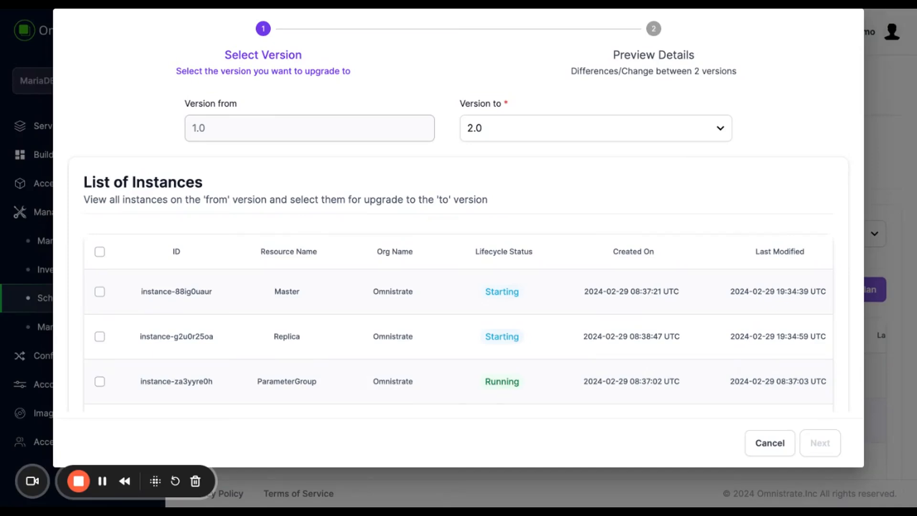
{"action": "left_click", "coordinate": [100, 291]}
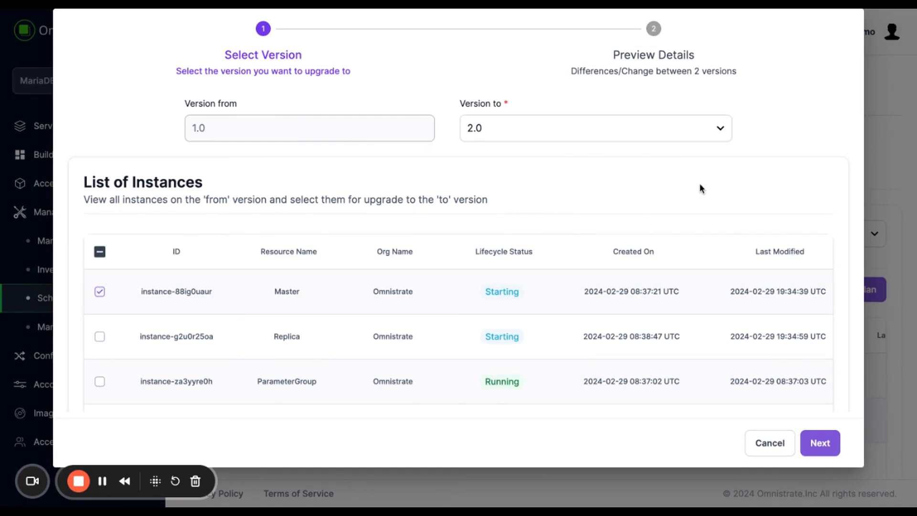
{"action": "left_click", "coordinate": [824, 442]}
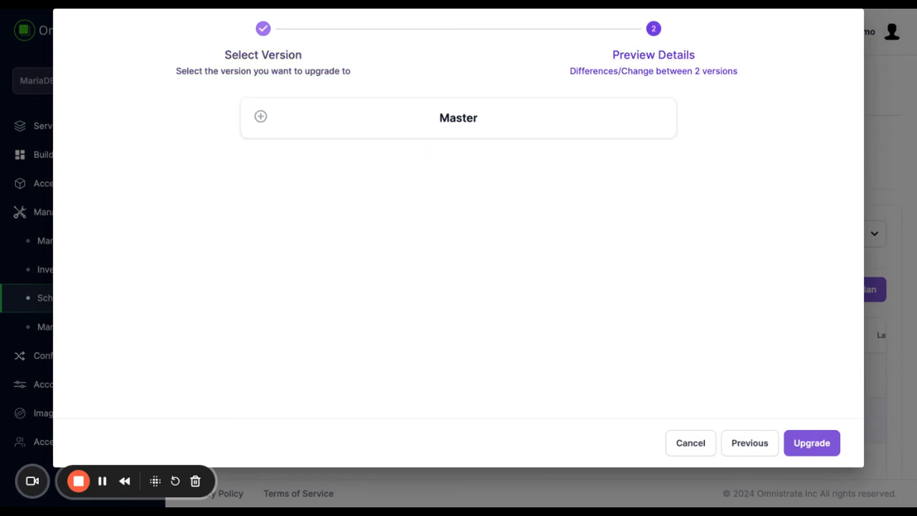
{"action": "left_click", "coordinate": [462, 119]}
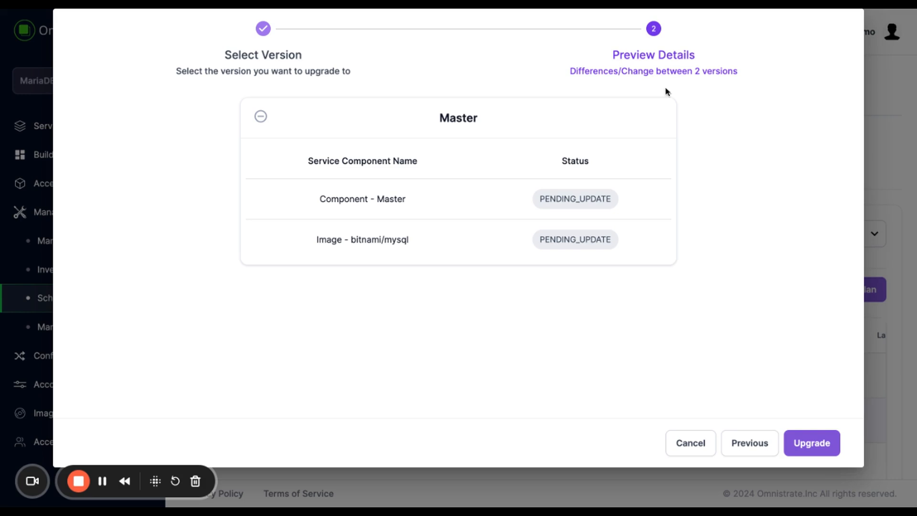
{"action": "left_click", "coordinate": [819, 445]}
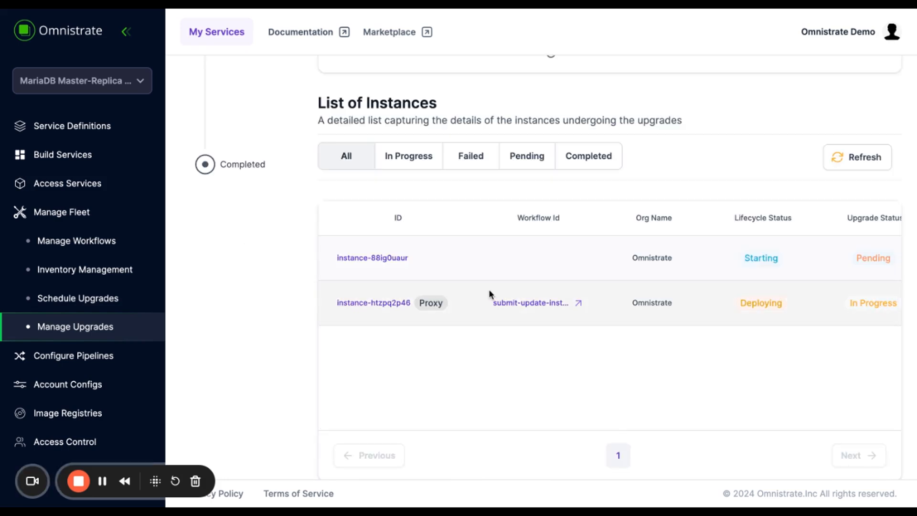
Open the Provider service plan from the list of service plans in Build Services
{"action": "scroll", "coordinate": [593, 272], "scroll_direction": "right", "scroll_amount": 6}
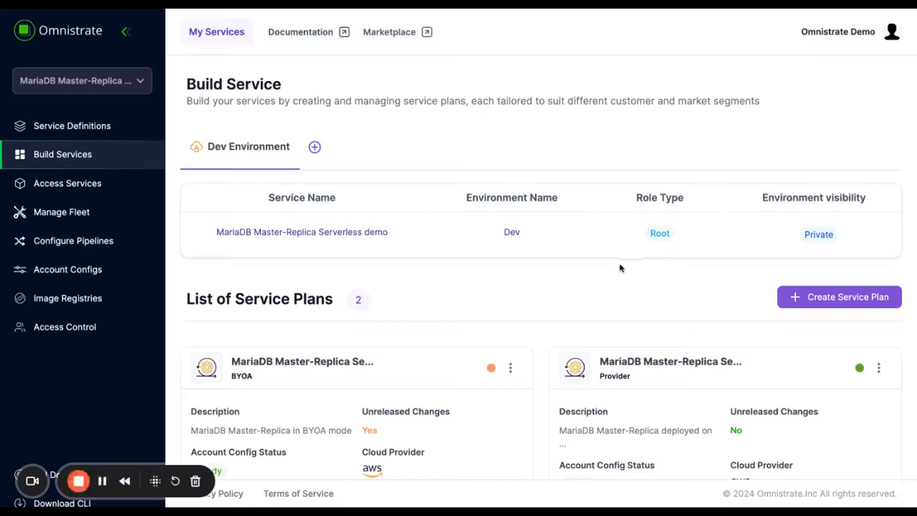
{"action": "scroll", "coordinate": [621, 268], "scroll_direction": "down", "scroll_amount": 3}
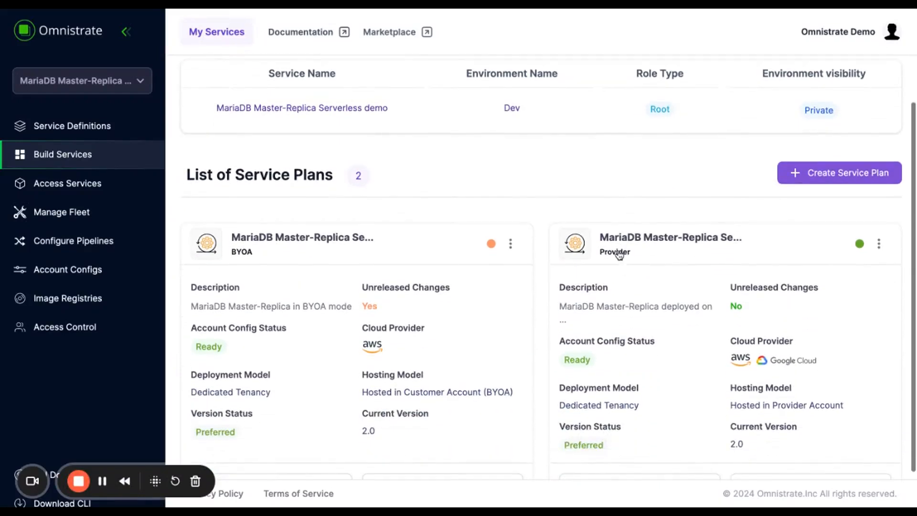
{"action": "scroll", "coordinate": [616, 239], "scroll_direction": "down", "scroll_amount": 1}
{"action": "left_click", "coordinate": [646, 439]}
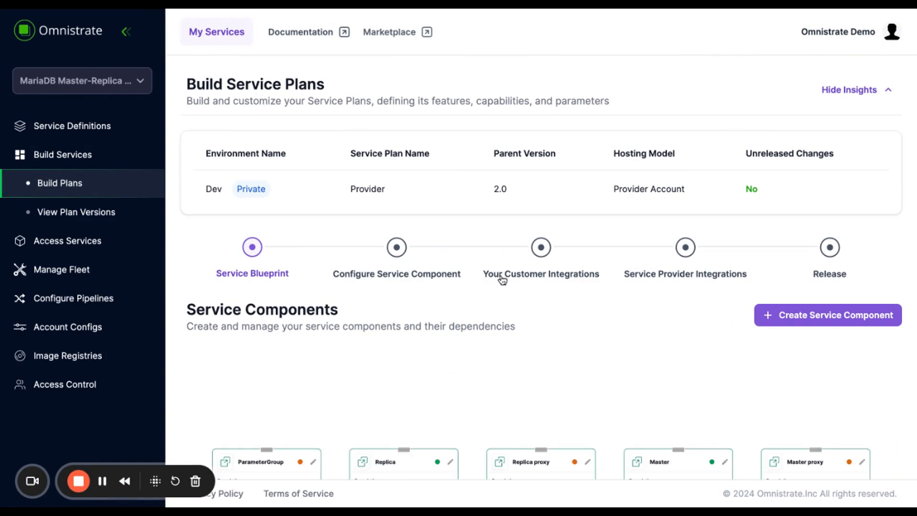
Go to the Your Customer Integrations stage of the plan and start adding a customer integration
{"action": "left_click", "coordinate": [541, 248]}
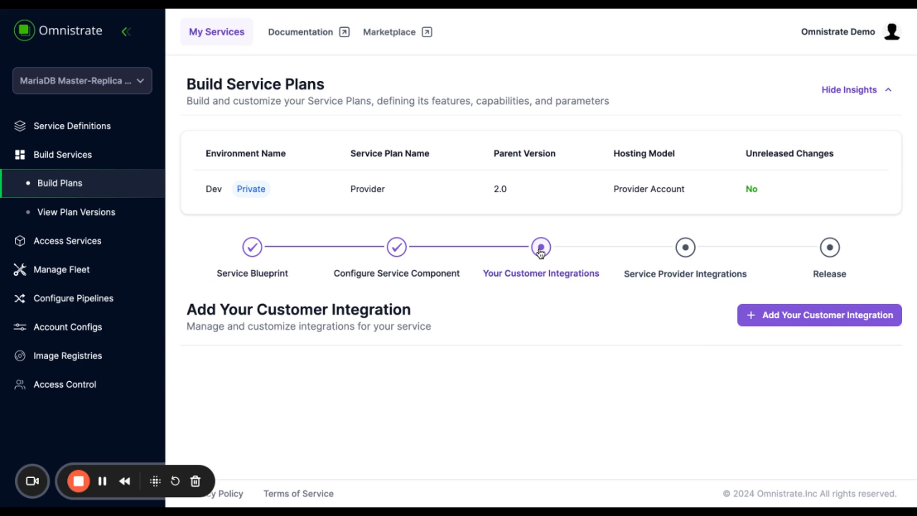
{"action": "scroll", "coordinate": [678, 328], "scroll_direction": "down", "scroll_amount": 3}
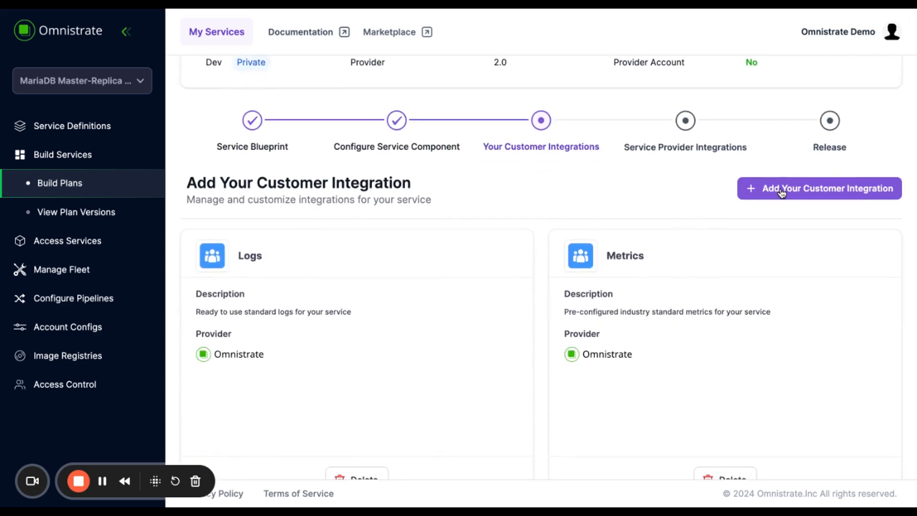
{"action": "left_click", "coordinate": [781, 192]}
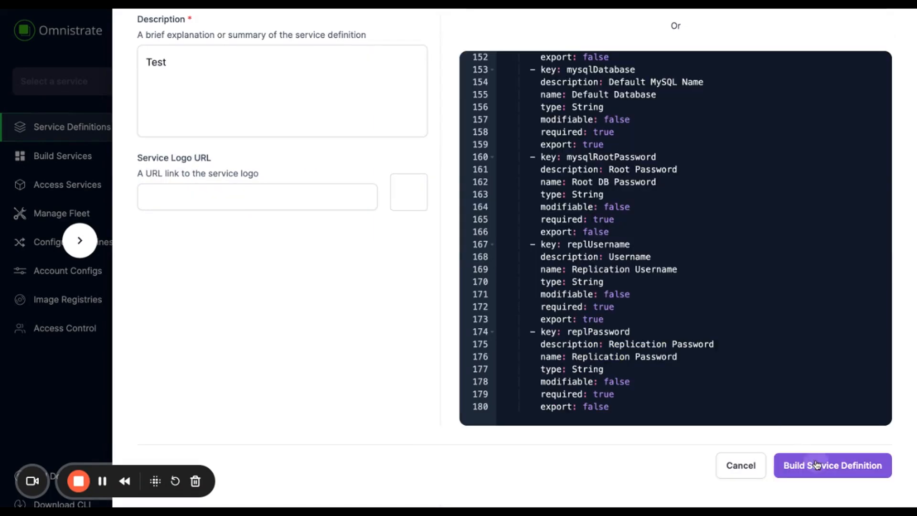
Build the service definition with the Provider Account hosting model, selecting the available AWS and GCP account configs
{"action": "left_click", "coordinate": [812, 463]}
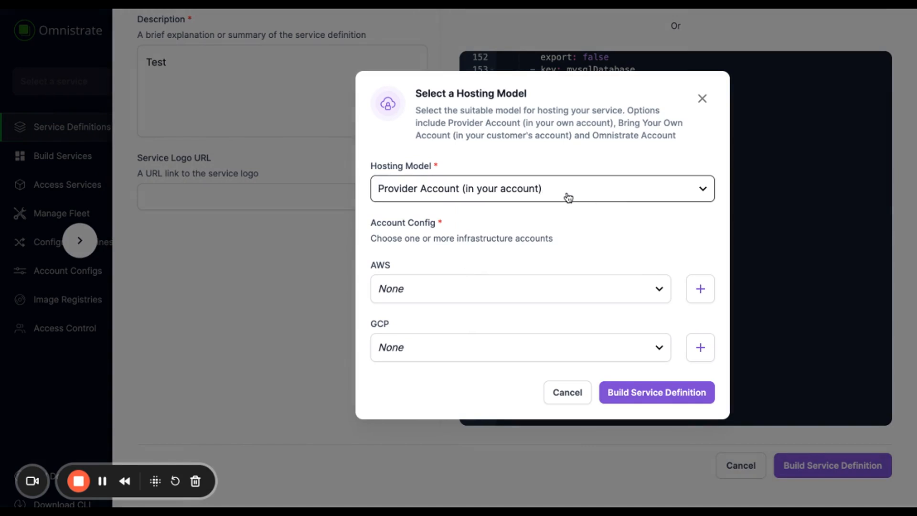
{"action": "left_click", "coordinate": [501, 192]}
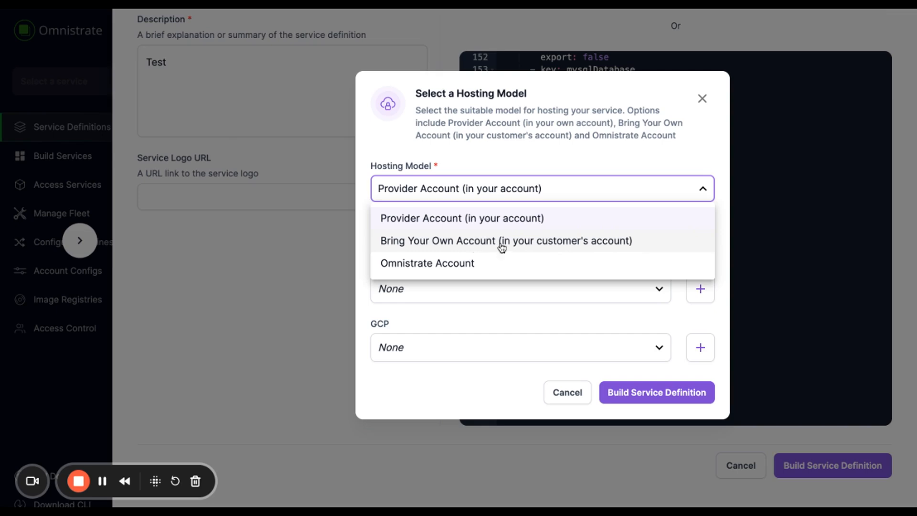
{"action": "left_click", "coordinate": [464, 220]}
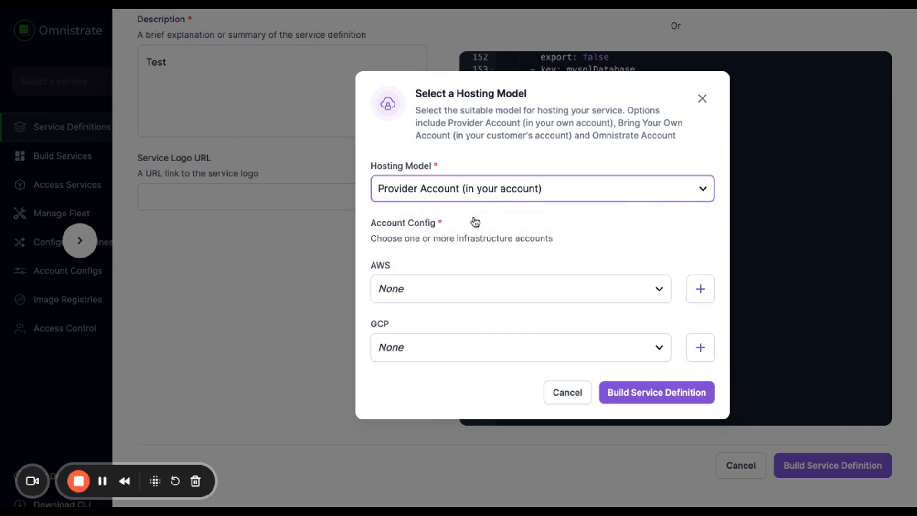
{"action": "left_click", "coordinate": [491, 289]}
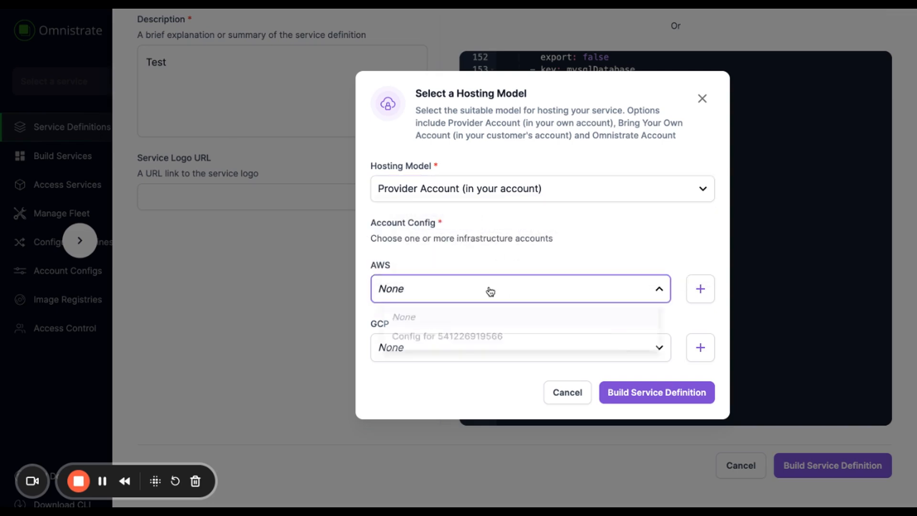
{"action": "left_click", "coordinate": [466, 341]}
{"action": "left_click", "coordinate": [452, 356]}
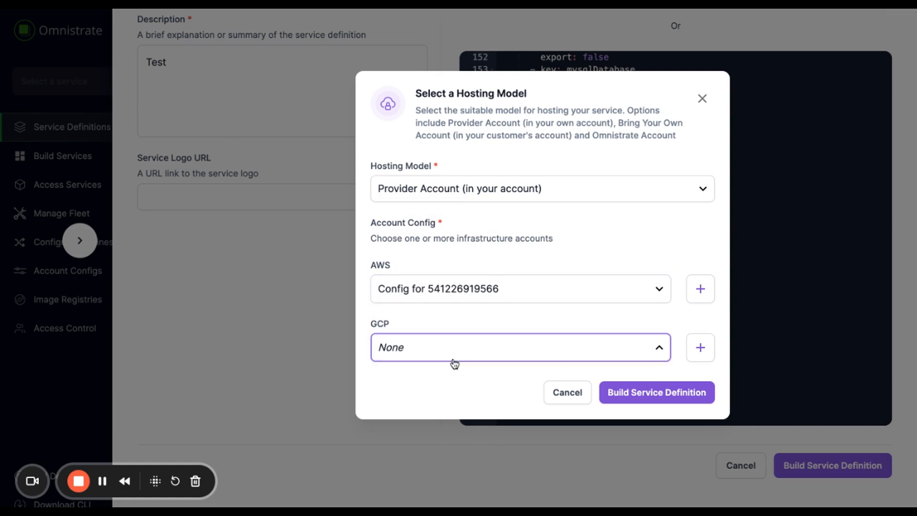
{"action": "left_click", "coordinate": [452, 401]}
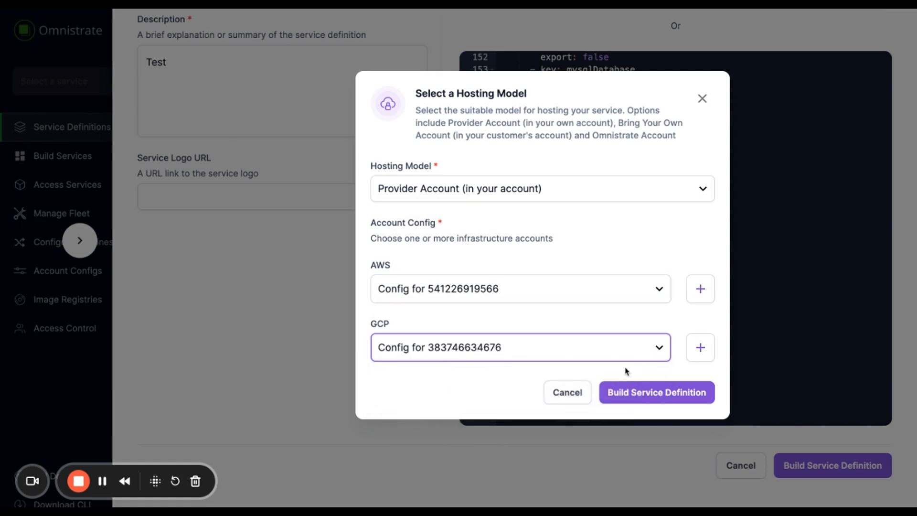
{"action": "left_click", "coordinate": [651, 392]}
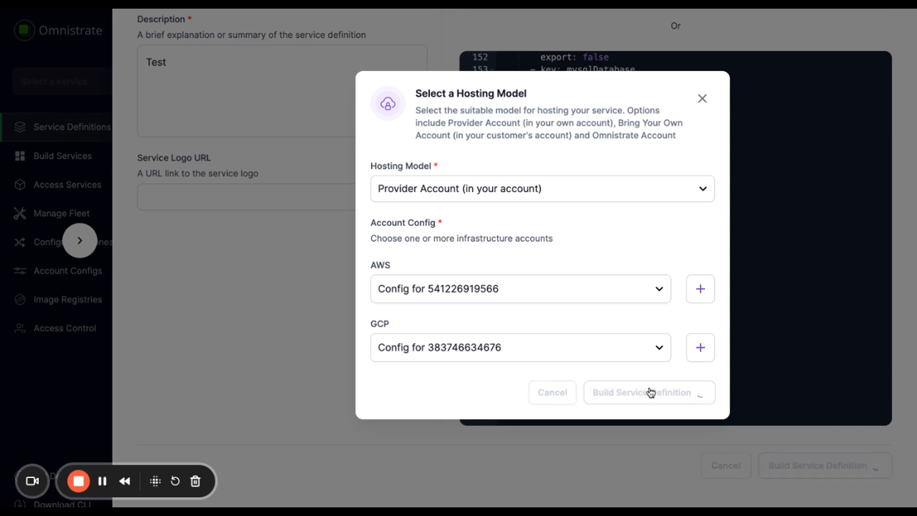